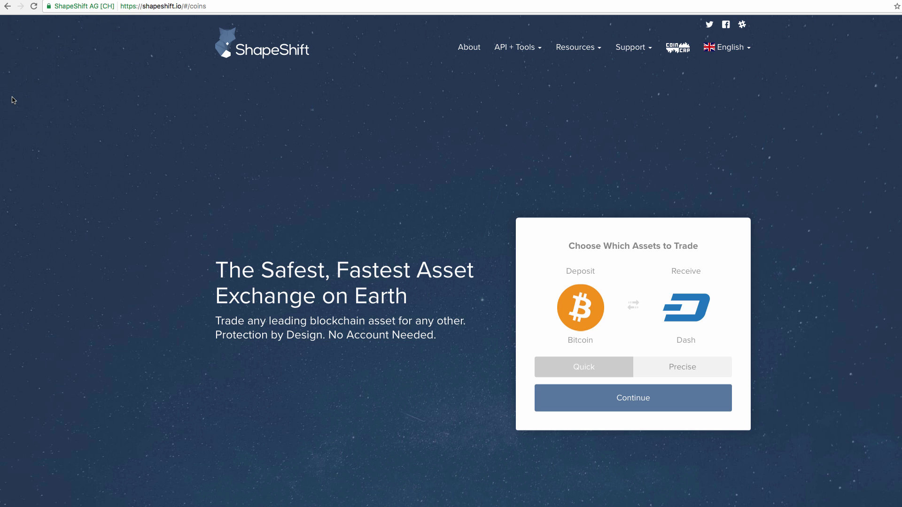
- Open the Exodus Exchange view and browse its source and receive coin lists, left at Bitcoin to Ethereum
{"action": "left_click_drag", "start_coordinate": [901, 155], "coordinate": [523, 40]}
{"action": "left_click", "coordinate": [251, 169]}
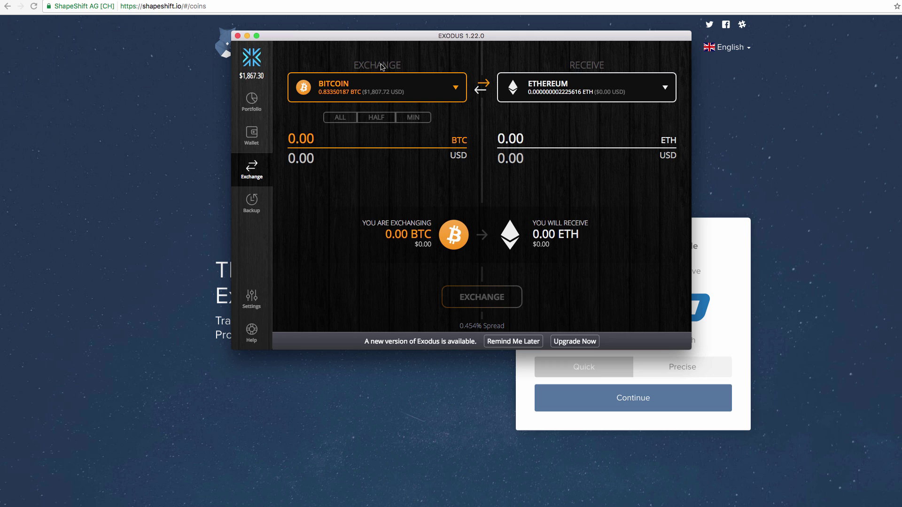
{"action": "left_click", "coordinate": [451, 92]}
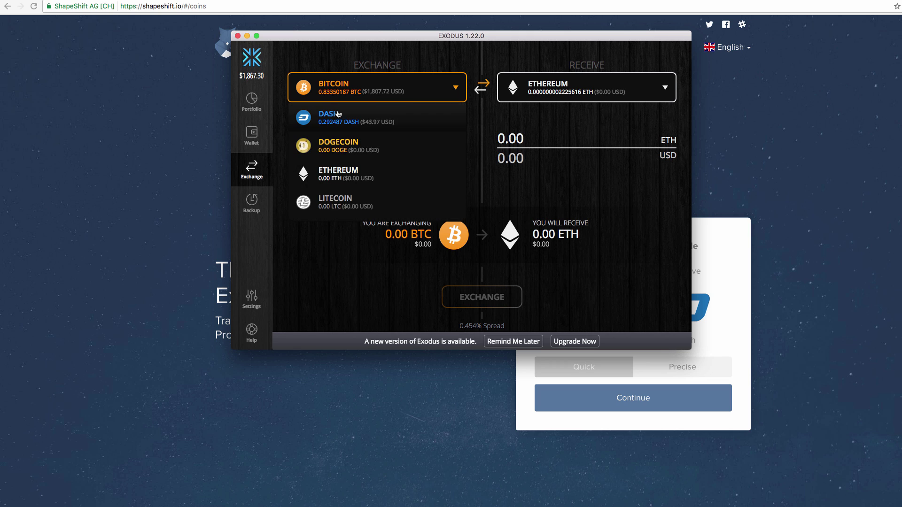
{"action": "left_click", "coordinate": [596, 73]}
{"action": "left_click", "coordinate": [605, 100]}
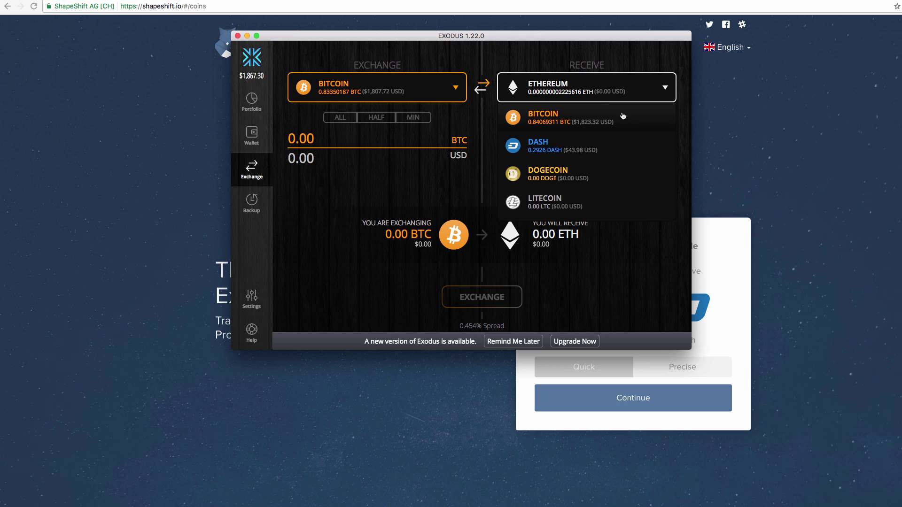
{"action": "left_click", "coordinate": [649, 316]}
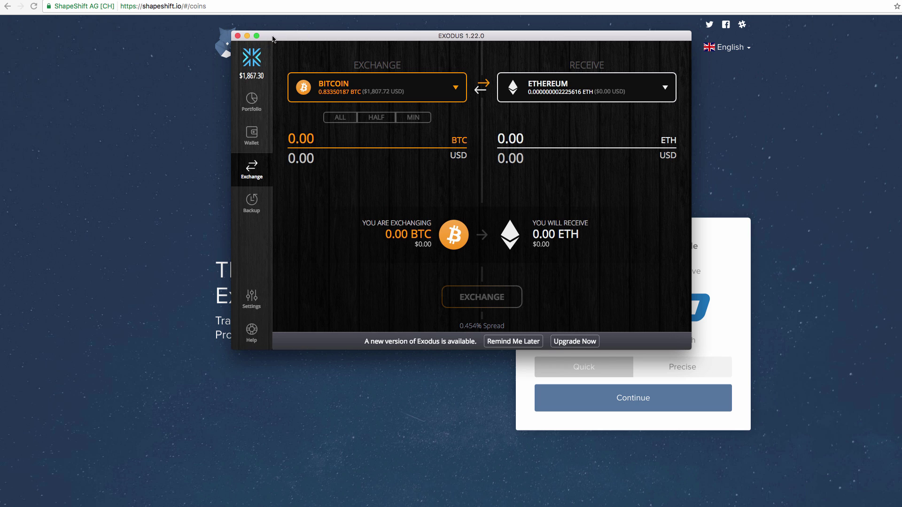
- Minimize the Exodus window to reveal ShapeShift's Bitcoin-to-Dash Quick trade page
{"action": "left_click", "coordinate": [247, 35]}
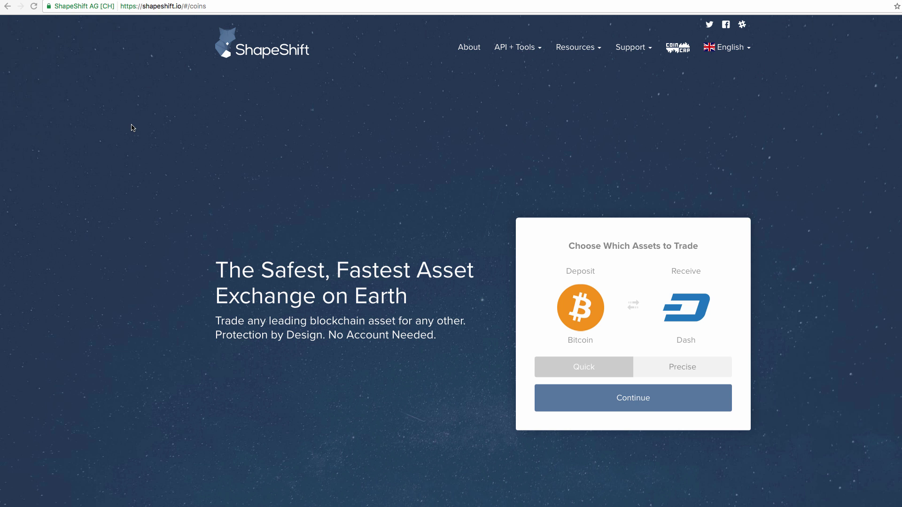
- Scroll down past the price ticker to ShapeShift's features and Recent Transactions sections
{"action": "scroll", "coordinate": [133, 128], "scroll_direction": "down", "scroll_amount": 5}
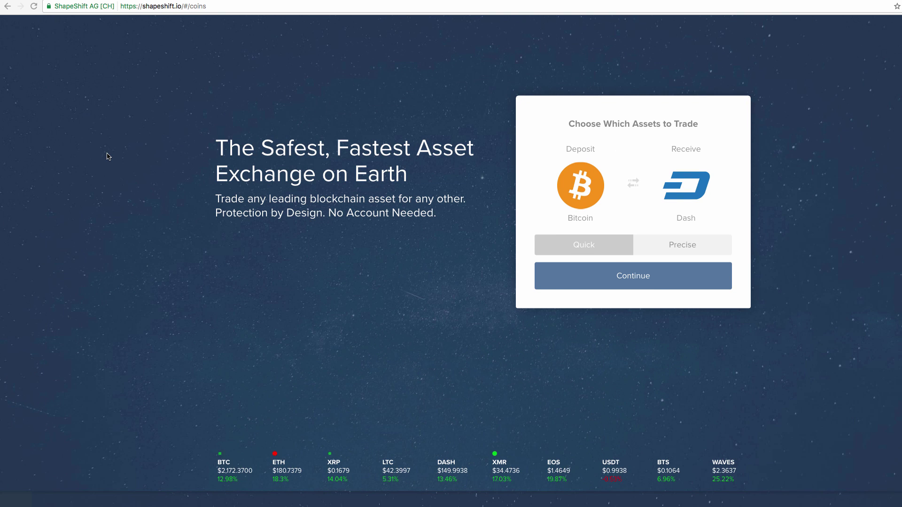
{"action": "scroll", "coordinate": [108, 156], "scroll_direction": "down", "scroll_amount": 5}
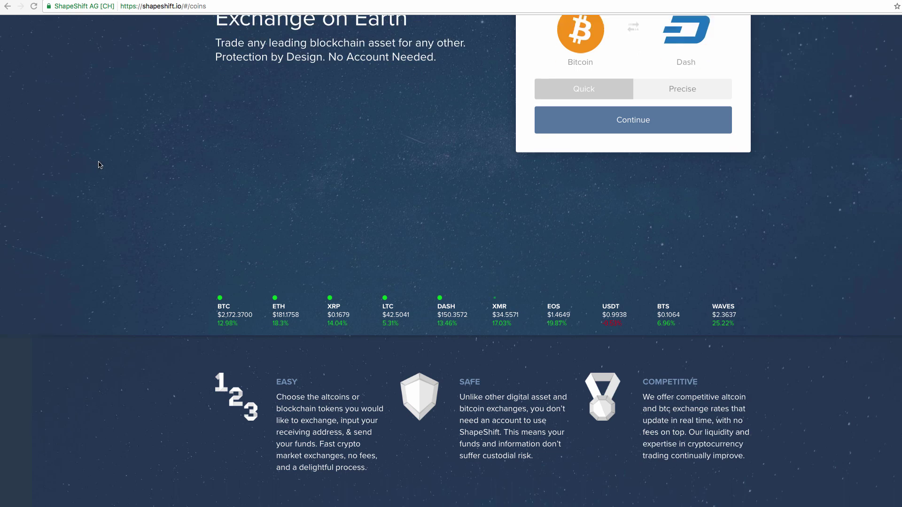
{"action": "scroll", "coordinate": [101, 178], "scroll_direction": "down", "scroll_amount": 5}
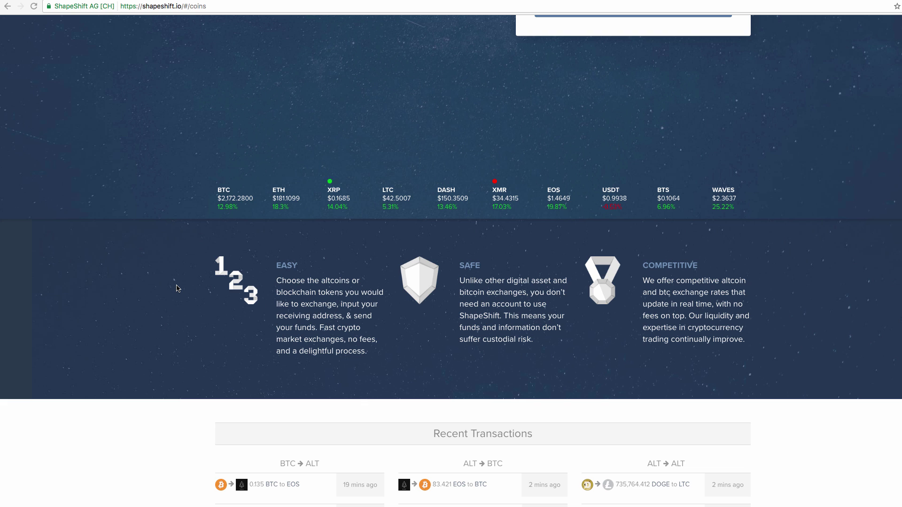
{"action": "scroll", "coordinate": [177, 289], "scroll_direction": "down", "scroll_amount": 3}
{"action": "scroll", "coordinate": [177, 289], "scroll_direction": "down", "scroll_amount": 2}
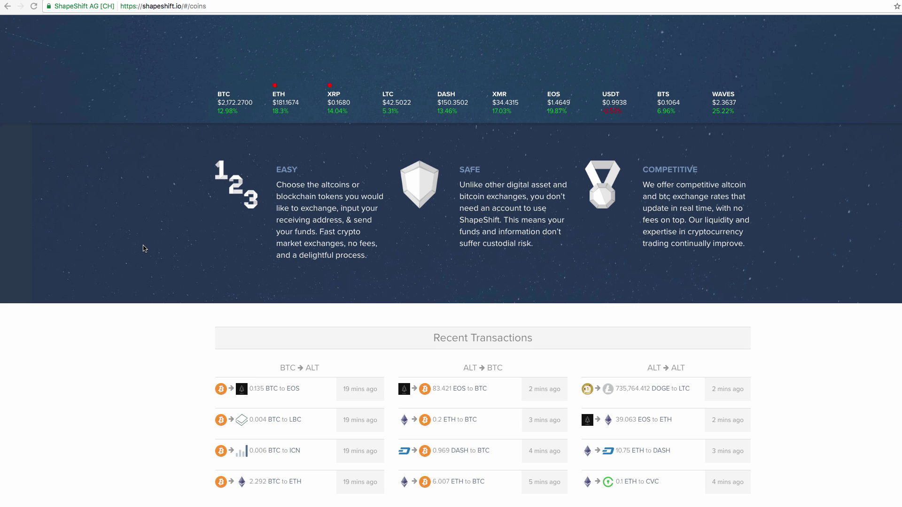
{"action": "scroll", "coordinate": [145, 249], "scroll_direction": "down", "scroll_amount": 1}
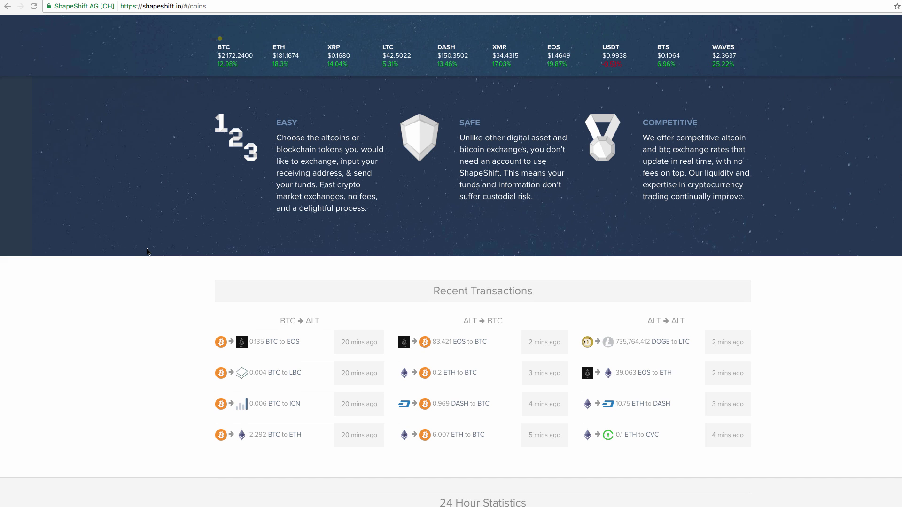
{"action": "scroll", "coordinate": [147, 252], "scroll_direction": "down", "scroll_amount": 2}
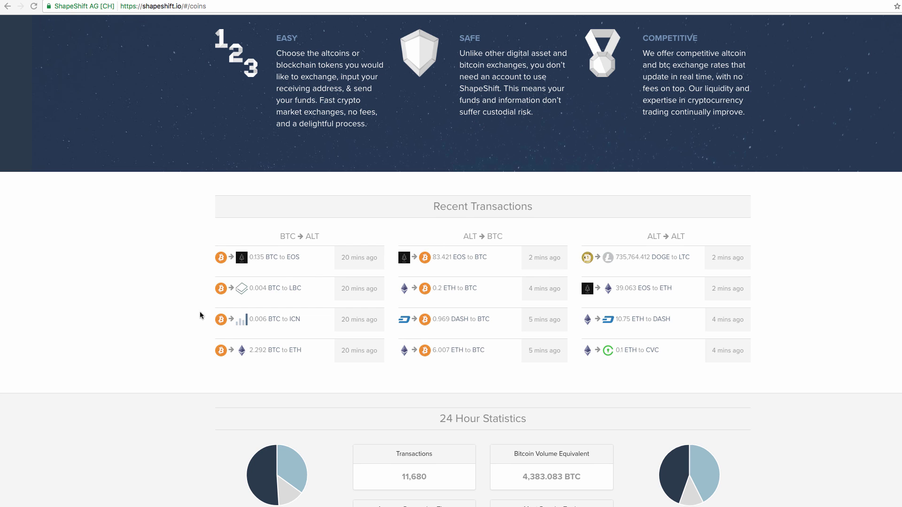
{"action": "scroll", "coordinate": [201, 316], "scroll_direction": "down", "scroll_amount": 3}
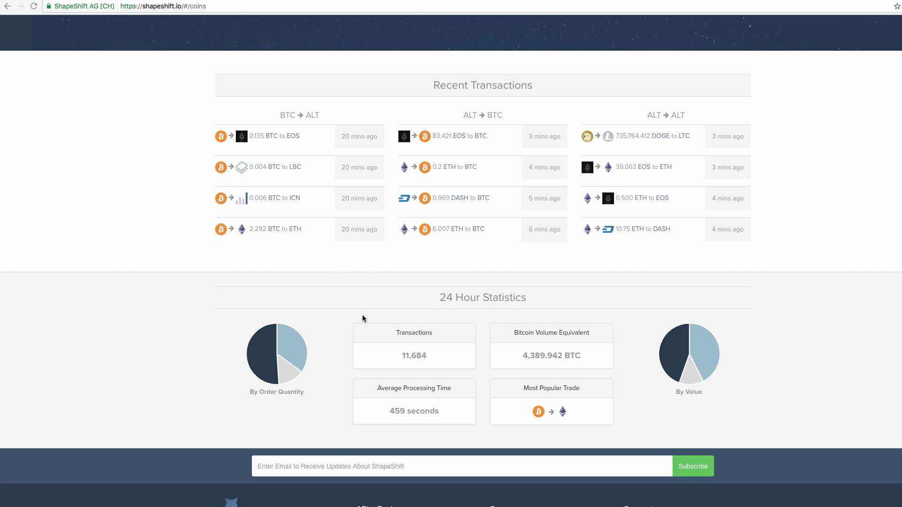
{"action": "scroll", "coordinate": [243, 220], "scroll_direction": "up", "scroll_amount": 10}
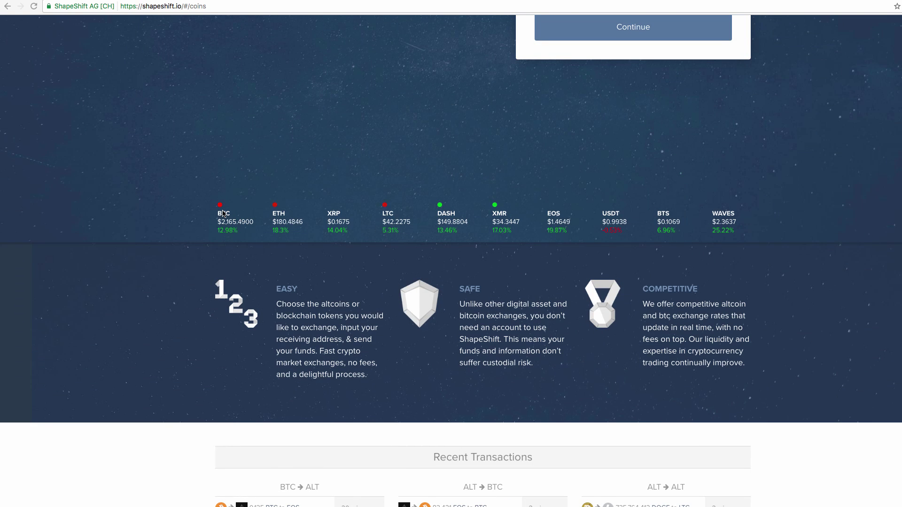
- Try Precise mode, settle on Quick for the Bitcoin-to-Dash trade, and continue to the address form
{"action": "scroll", "coordinate": [221, 212], "scroll_direction": "up", "scroll_amount": 7}
{"action": "scroll", "coordinate": [222, 212], "scroll_direction": "up", "scroll_amount": 1}
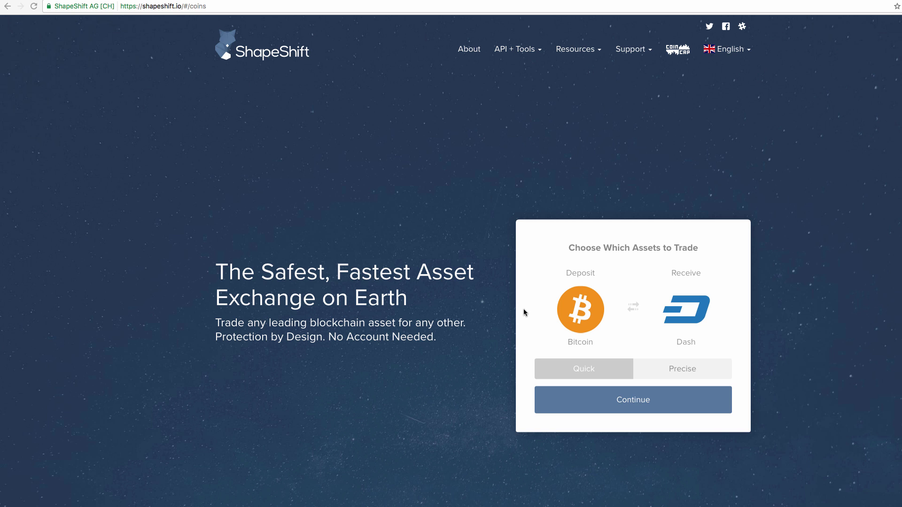
{"action": "scroll", "coordinate": [523, 310], "scroll_direction": "down", "scroll_amount": 2}
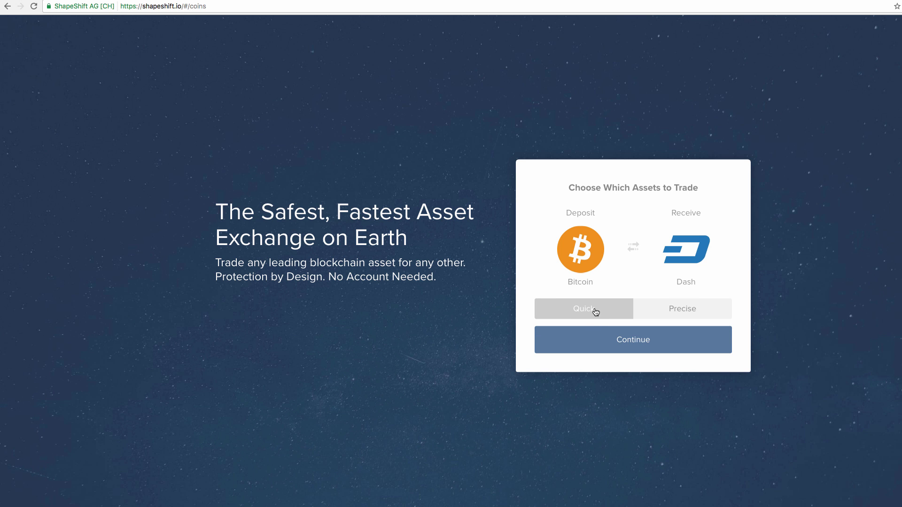
{"action": "left_click", "coordinate": [661, 316]}
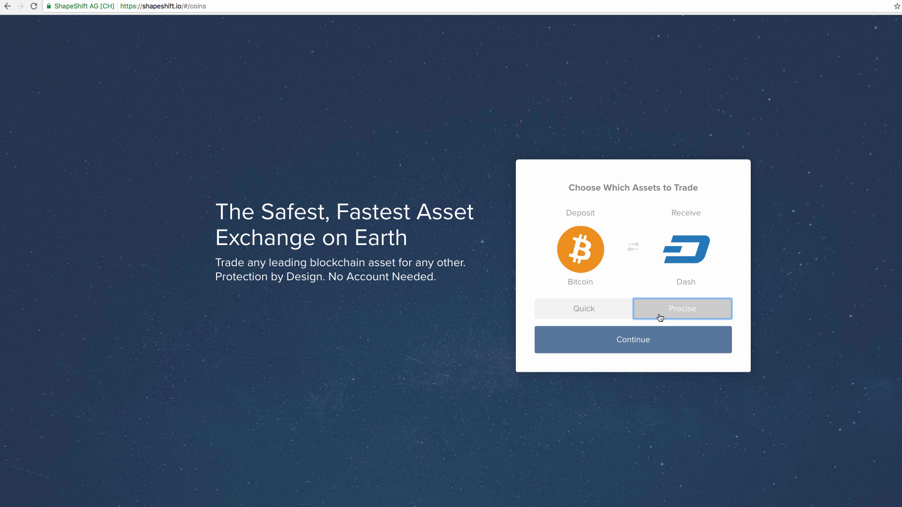
{"action": "left_click", "coordinate": [600, 312]}
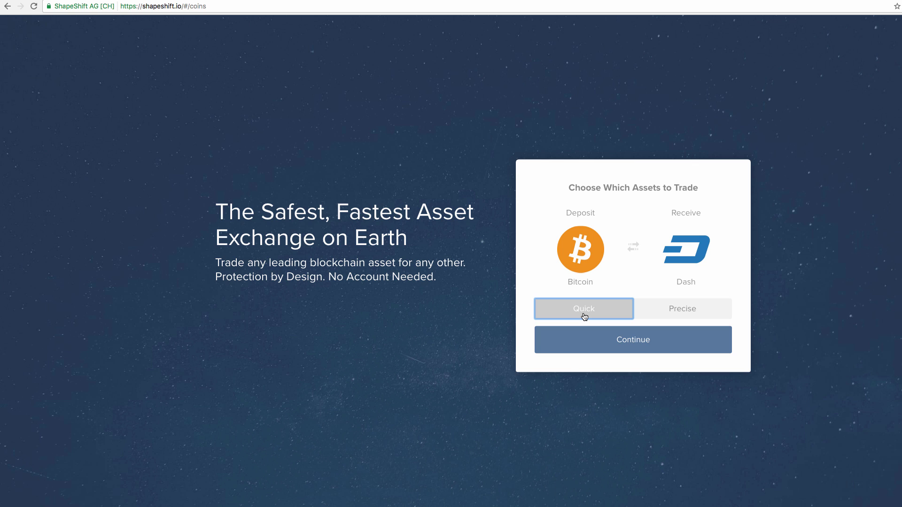
{"action": "left_click", "coordinate": [710, 310]}
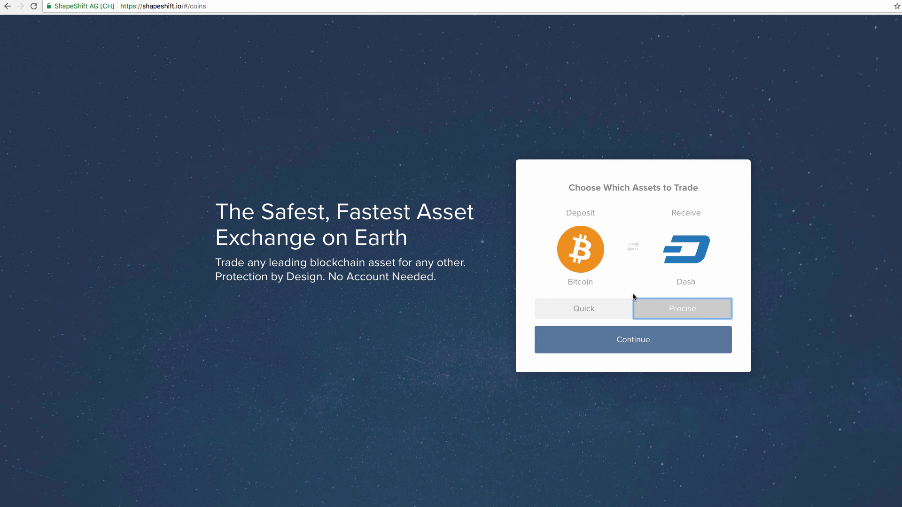
{"action": "left_click", "coordinate": [614, 311]}
{"action": "left_click", "coordinate": [642, 331]}
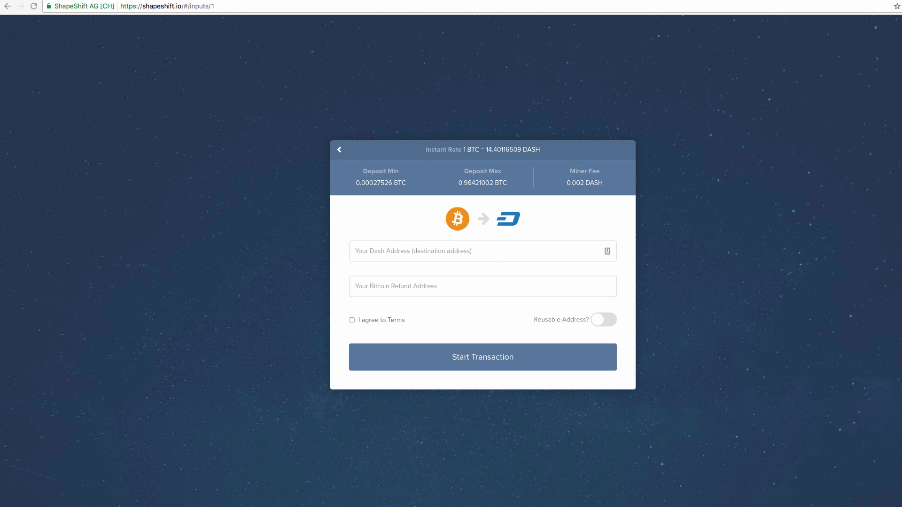
- Select the Dash receiving address in Exodus's Dash wallet, then hide Exodus
{"action": "key", "text": "super+Tab"}
{"action": "left_click", "coordinate": [391, 222]}
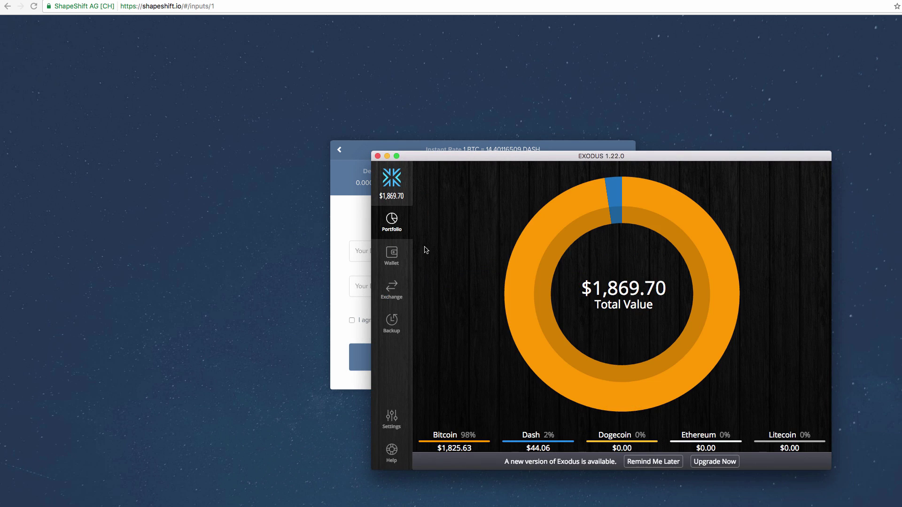
{"action": "left_click", "coordinate": [391, 256]}
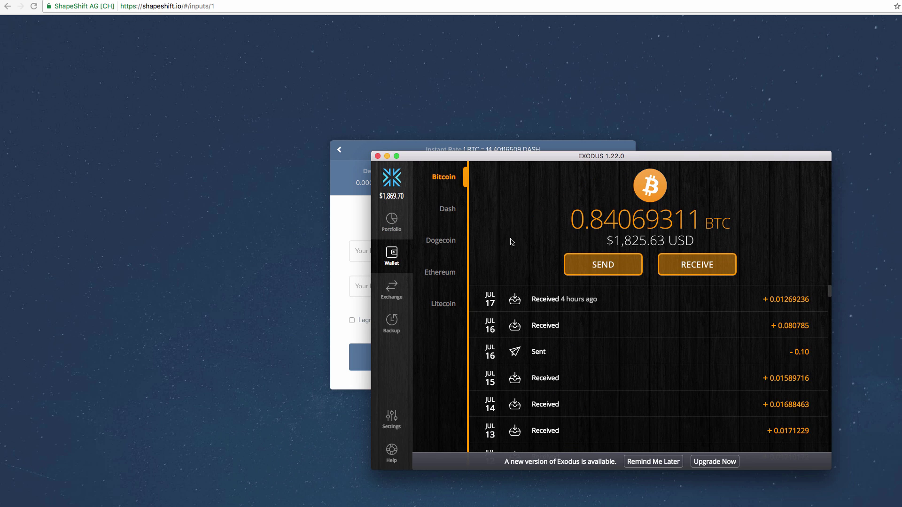
{"action": "left_click", "coordinate": [446, 209]}
{"action": "left_click", "coordinate": [686, 264]}
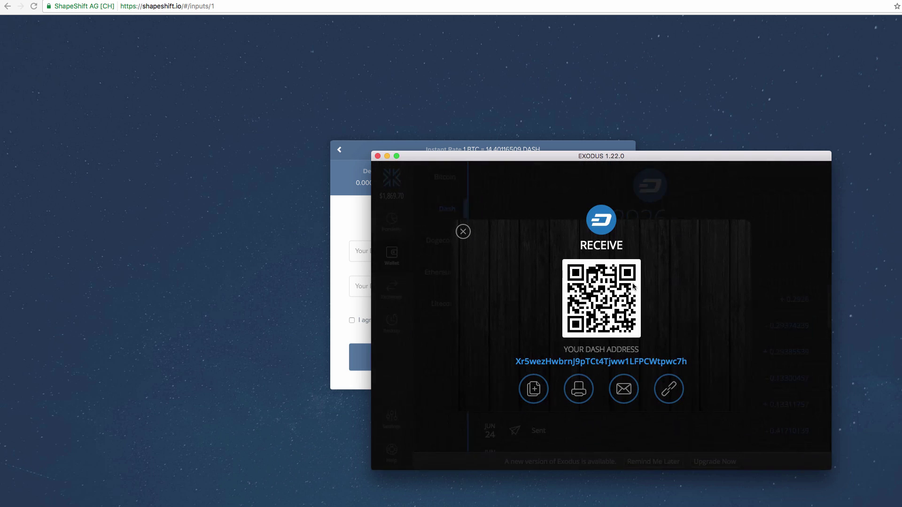
{"action": "double_click", "coordinate": [610, 361]}
{"action": "key", "text": "super+c"}
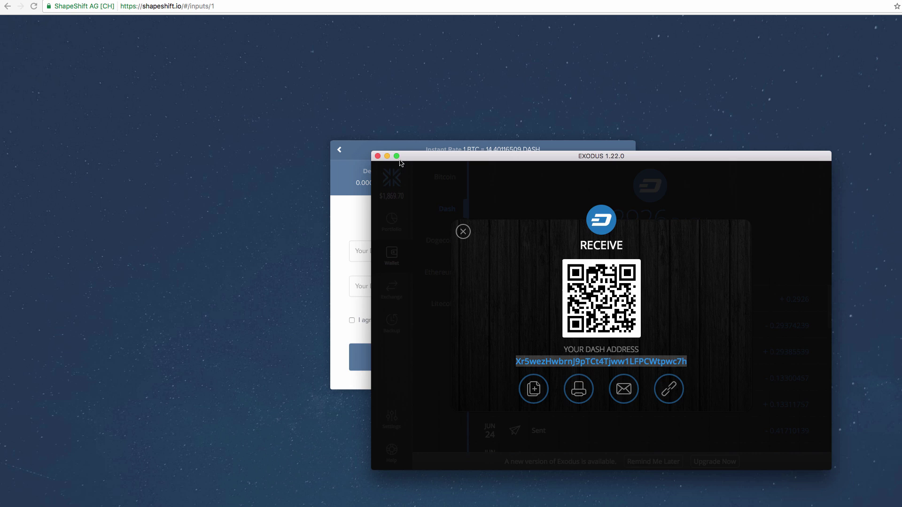
{"action": "left_click_drag", "start_coordinate": [422, 156], "coordinate": [427, 156]}
{"action": "key", "text": "super+h"}
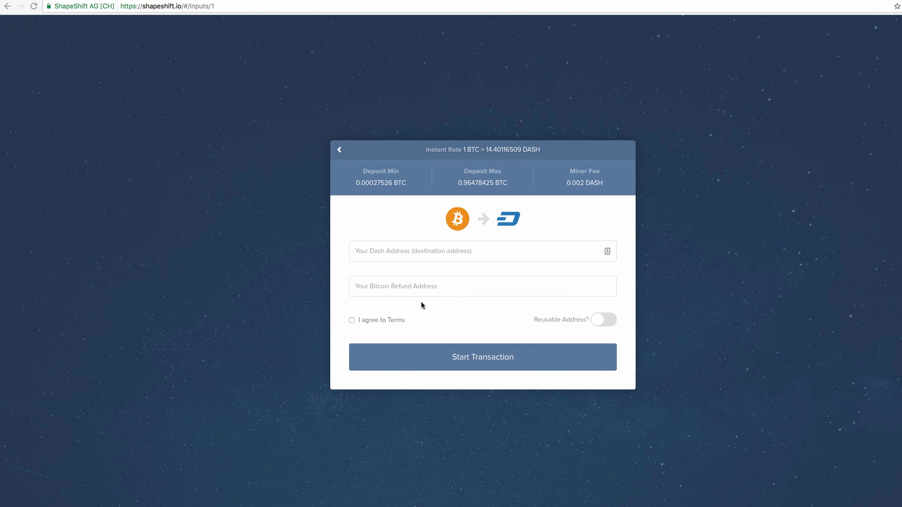
- Paste the Exodus Dash receiving address into ShapeShift's Dash Address field
{"action": "left_click", "coordinate": [406, 296]}
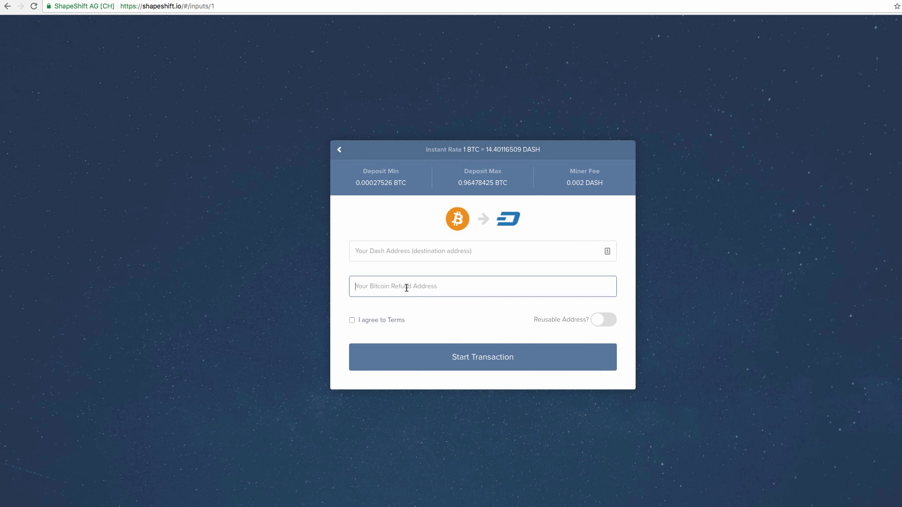
{"action": "left_click", "coordinate": [433, 254]}
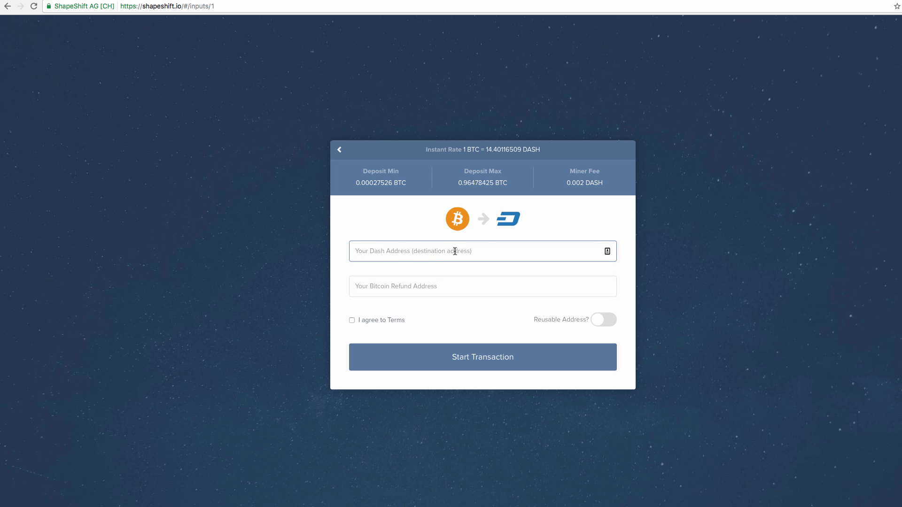
{"action": "key", "text": "super+v"}
{"action": "key", "text": "super+Tab"}
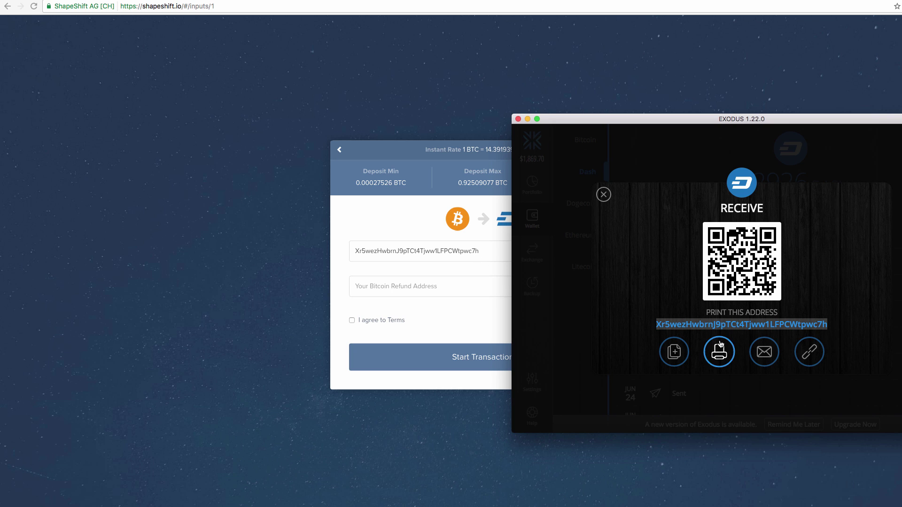
- Copy the Exodus Bitcoin receiving address and paste it as ShapeShift's Bitcoin refund address
{"action": "left_click", "coordinate": [604, 195]}
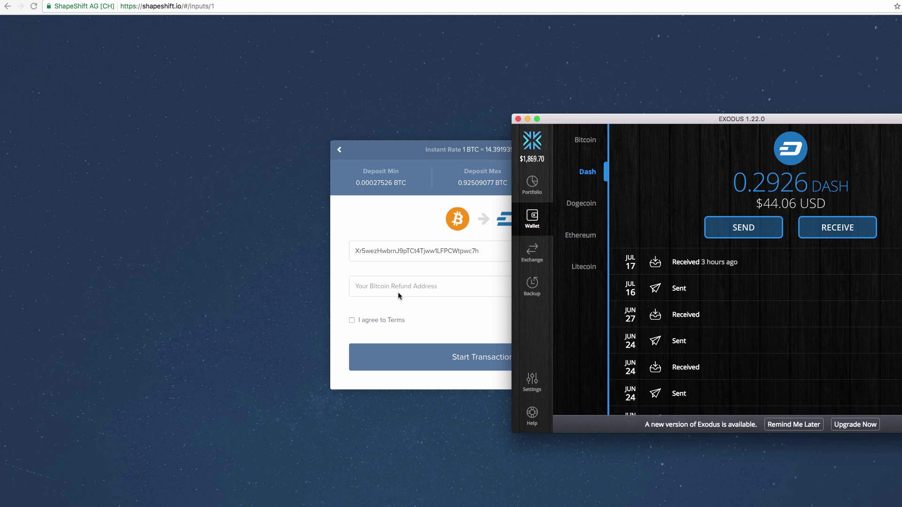
{"action": "left_click", "coordinate": [585, 140]}
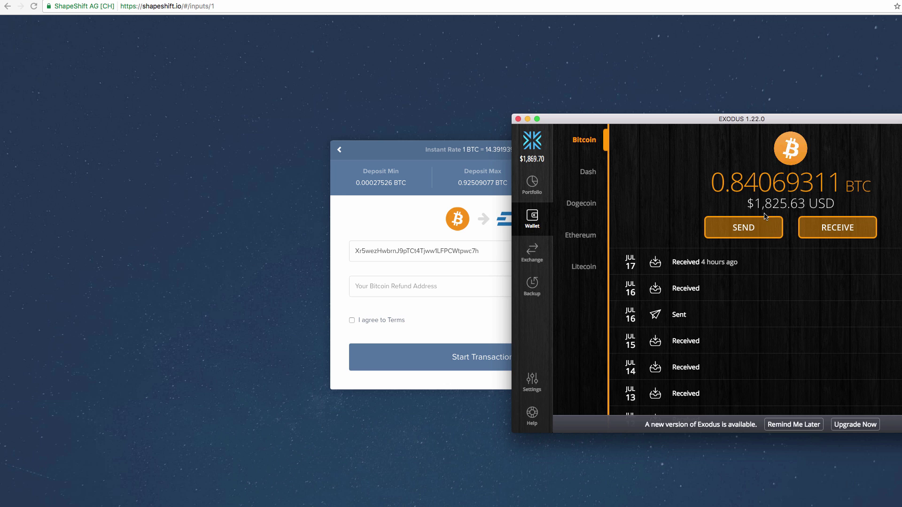
{"action": "left_click", "coordinate": [838, 227]}
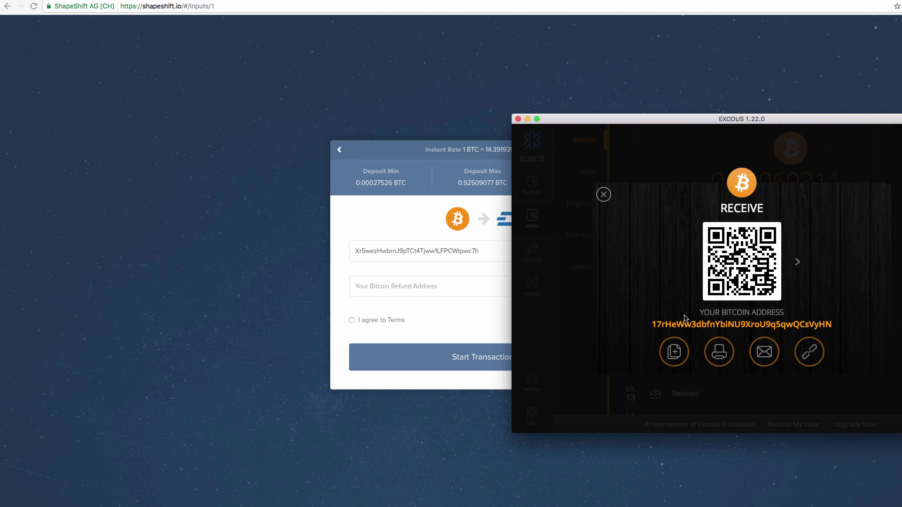
{"action": "double_click", "coordinate": [660, 325]}
{"action": "key", "text": "super+c"}
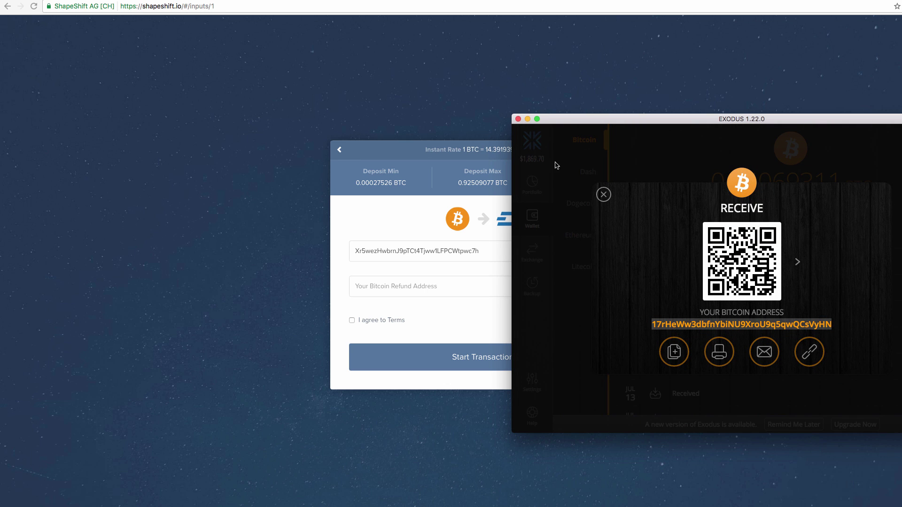
{"action": "left_click", "coordinate": [486, 282]}
{"action": "left_click", "coordinate": [485, 286]}
{"action": "key", "text": "super+v"}
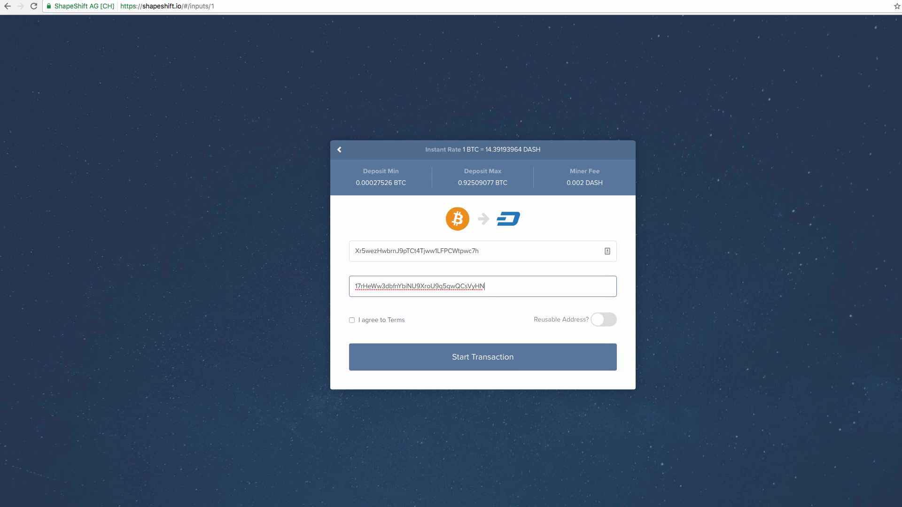
- Close Exodus's Bitcoin Receive overlay, hide Exodus, and reactivate the ShapeShift page
{"action": "key", "text": "super+Tab"}
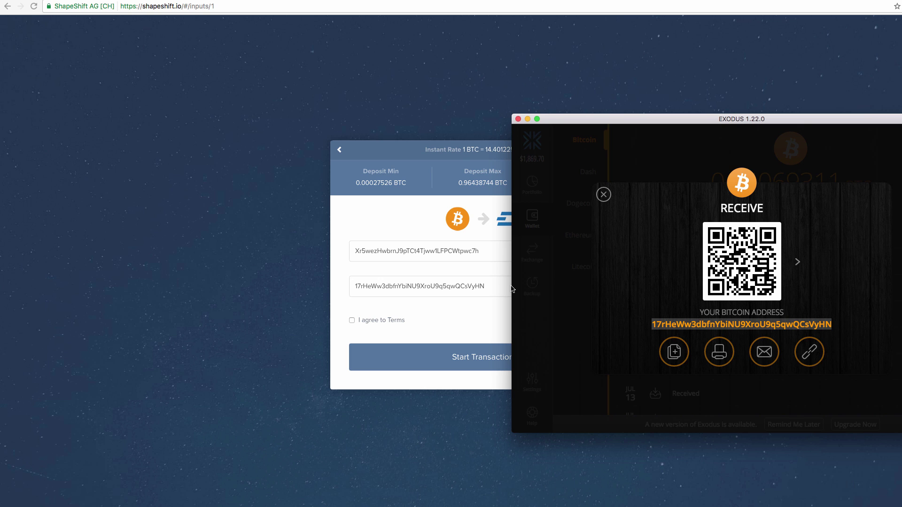
{"action": "left_click", "coordinate": [603, 194]}
{"action": "key", "text": "super+h"}
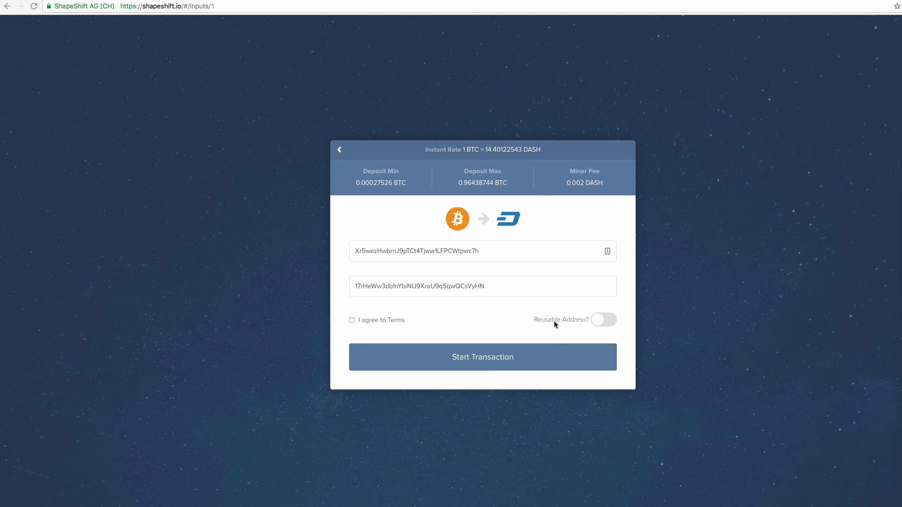
{"action": "left_click", "coordinate": [321, 316]}
- Agree to the ShapeShift terms and check the maximum send-up-to deposit amount
{"action": "left_click", "coordinate": [352, 320]}
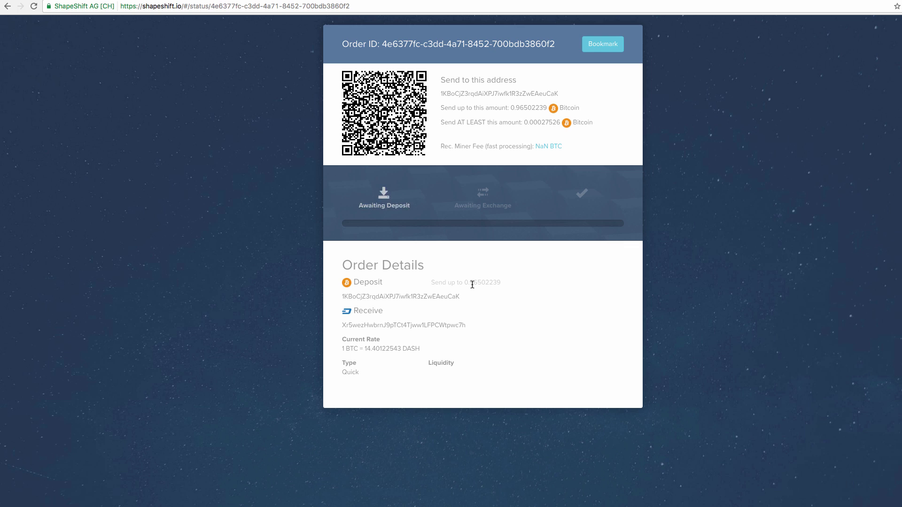
{"action": "left_click_drag", "start_coordinate": [469, 284], "coordinate": [499, 284]}
{"action": "triple_click", "coordinate": [501, 284]}
{"action": "left_click", "coordinate": [470, 284]}
- Copy the order's Bitcoin deposit address from Order Details
{"action": "double_click", "coordinate": [361, 296]}
{"action": "key", "text": "super+c"}
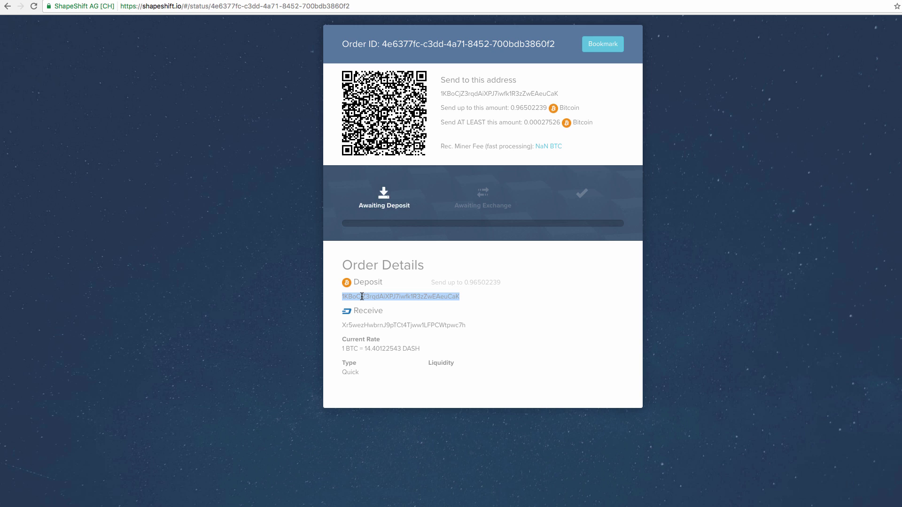
{"action": "left_click", "coordinate": [500, 309]}
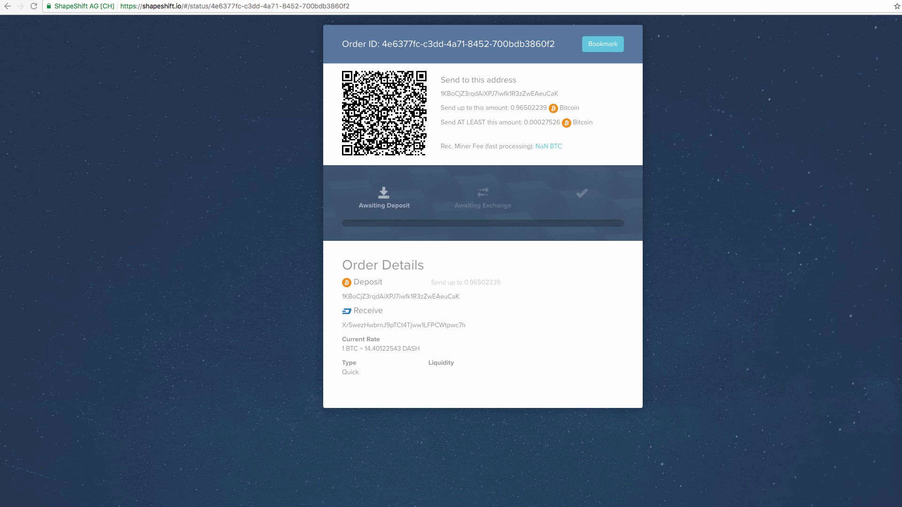
{"action": "key", "text": "super+Tab"}
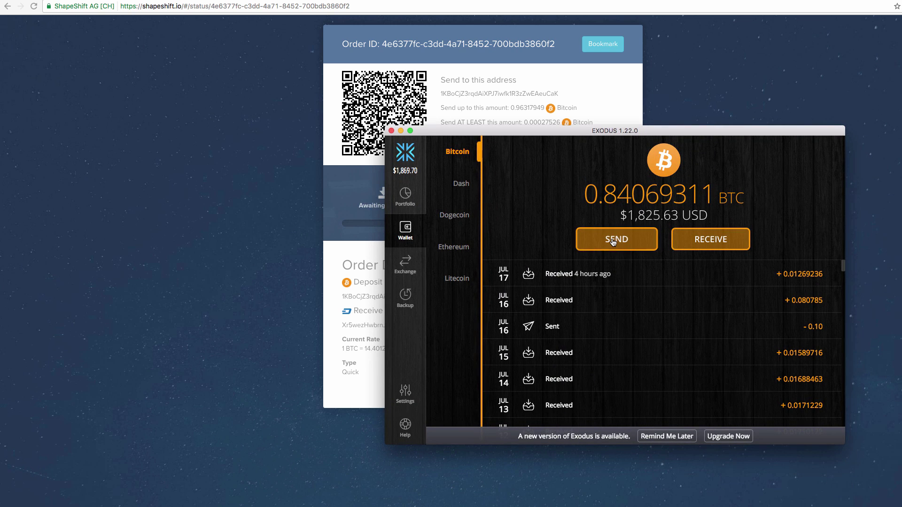
- In Exodus Send, paste the ShapeShift deposit address, enter .01 BTC, and submit
{"action": "left_click", "coordinate": [612, 239]}
{"action": "left_click", "coordinate": [608, 267]}
{"action": "key", "text": "super+v"}
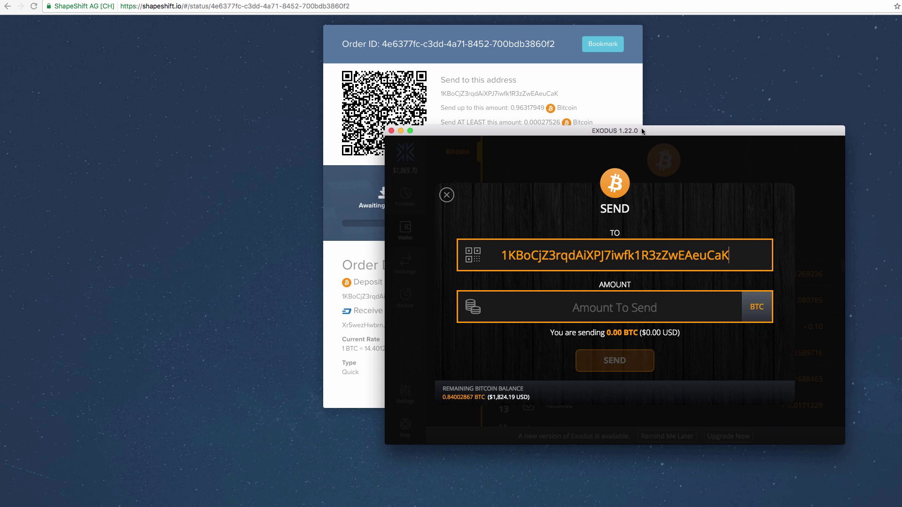
{"action": "left_click_drag", "start_coordinate": [642, 131], "coordinate": [705, 103]}
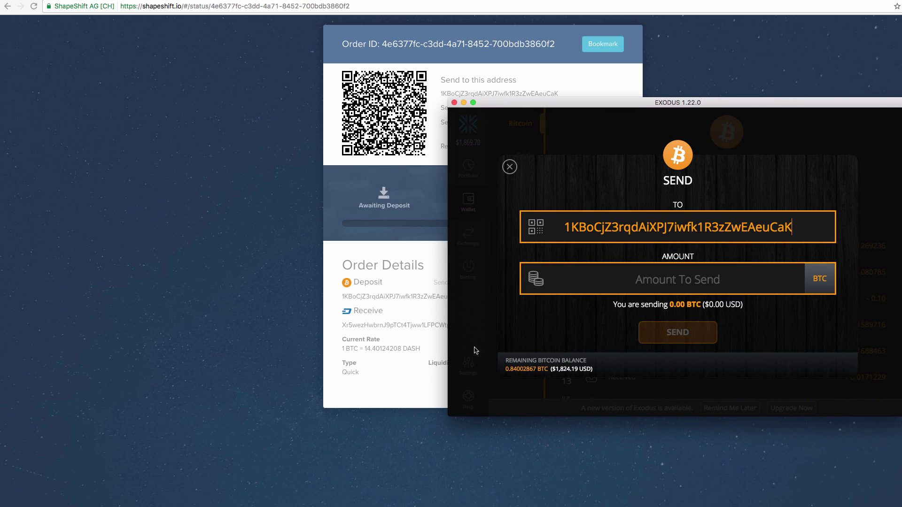
{"action": "left_click_drag", "start_coordinate": [558, 103], "coordinate": [612, 104]}
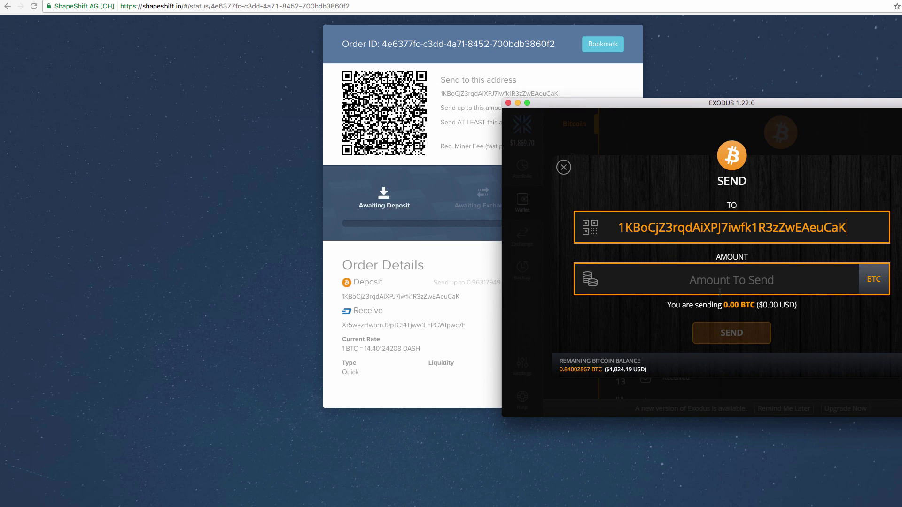
{"action": "type", "text": ".01"}
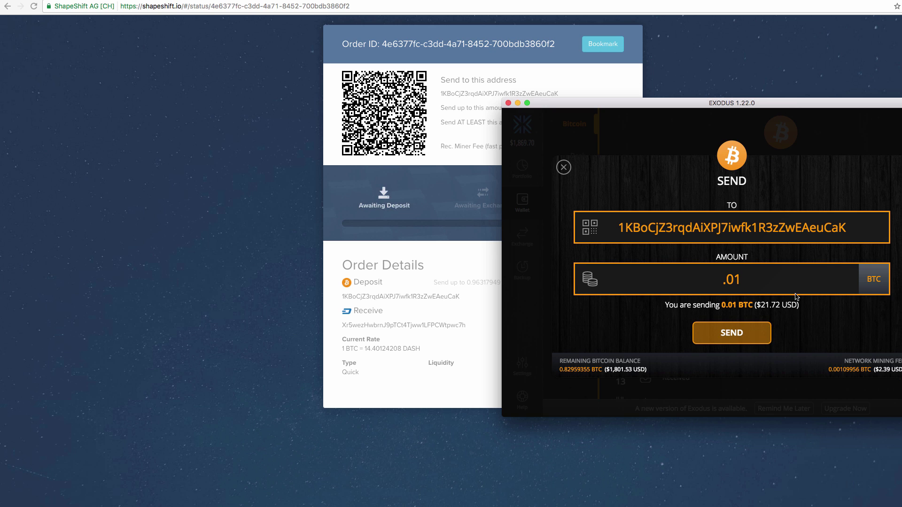
{"action": "left_click", "coordinate": [751, 331]}
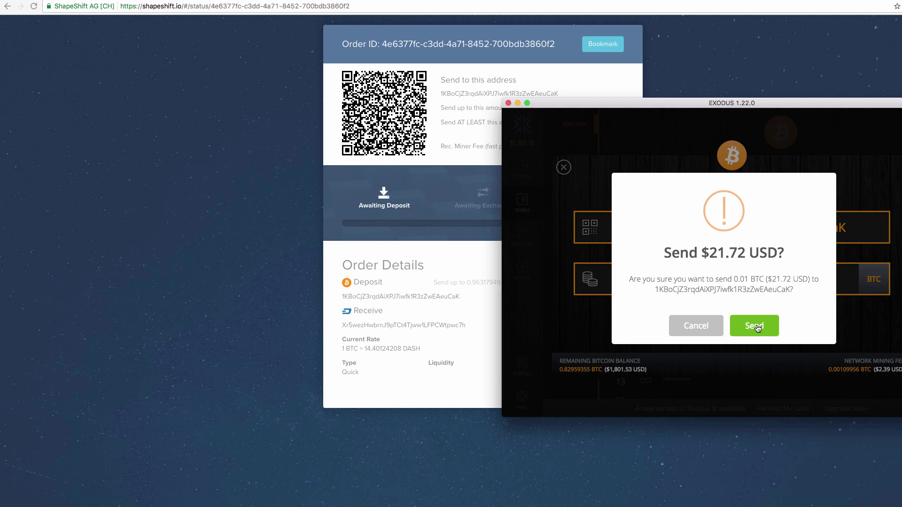
- Confirm sending 0.01 BTC ($21.72), acknowledge the success notice, and minimise Exodus
{"action": "left_click", "coordinate": [757, 324]}
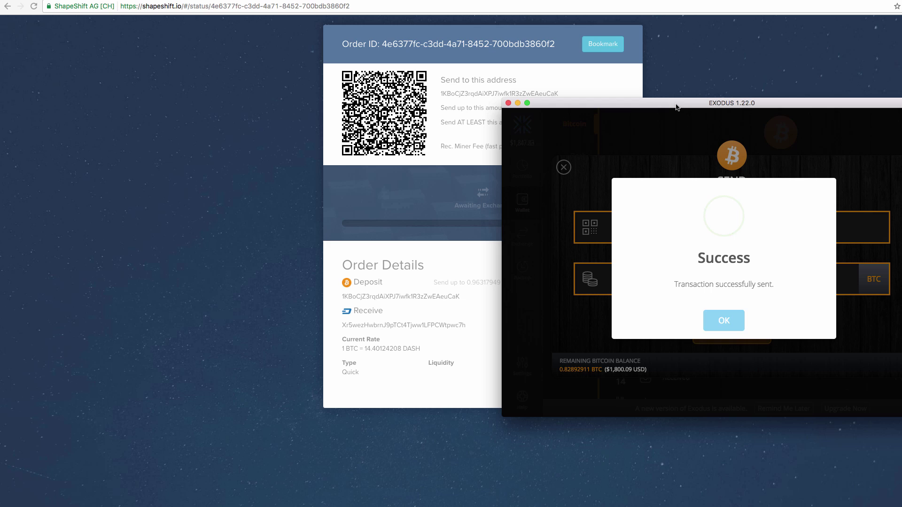
{"action": "left_click", "coordinate": [735, 319]}
{"action": "double_click", "coordinate": [632, 100]}
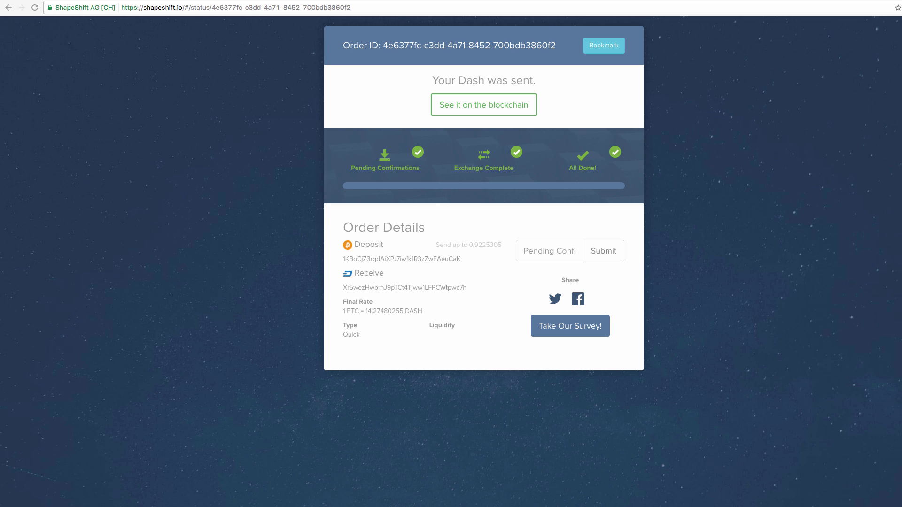
- Bring Exodus back to the front and expand the new +0.14074803 DASH receipt's details
{"action": "key", "text": "super+Tab"}
{"action": "left_click_drag", "start_coordinate": [352, 2], "coordinate": [457, 103]}
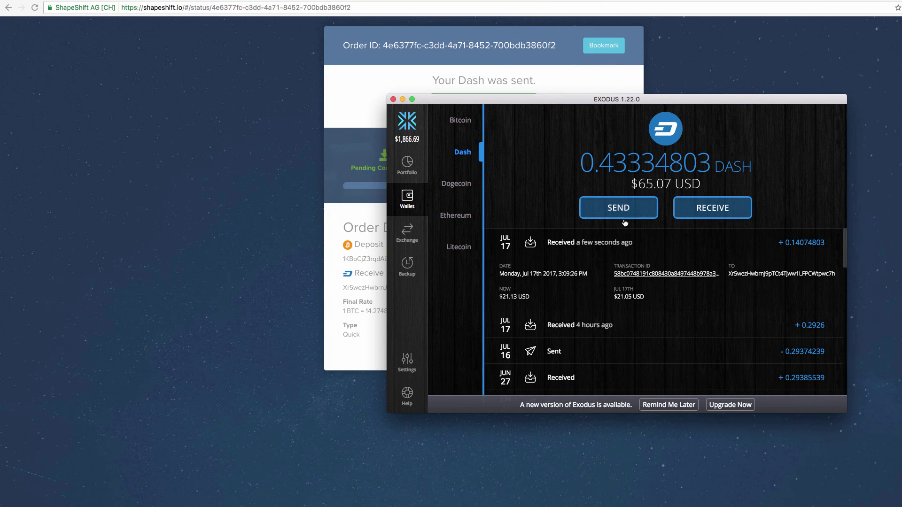
{"action": "left_click", "coordinate": [688, 256]}
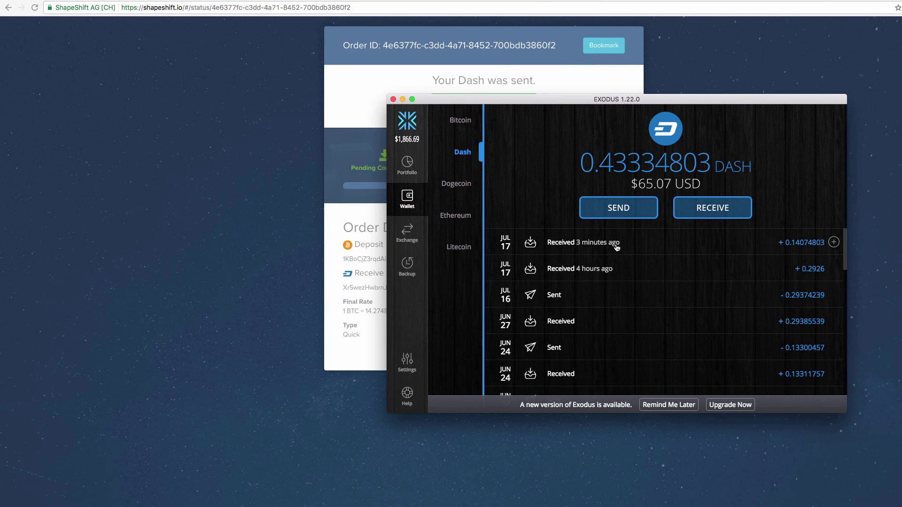
{"action": "left_click", "coordinate": [631, 246]}
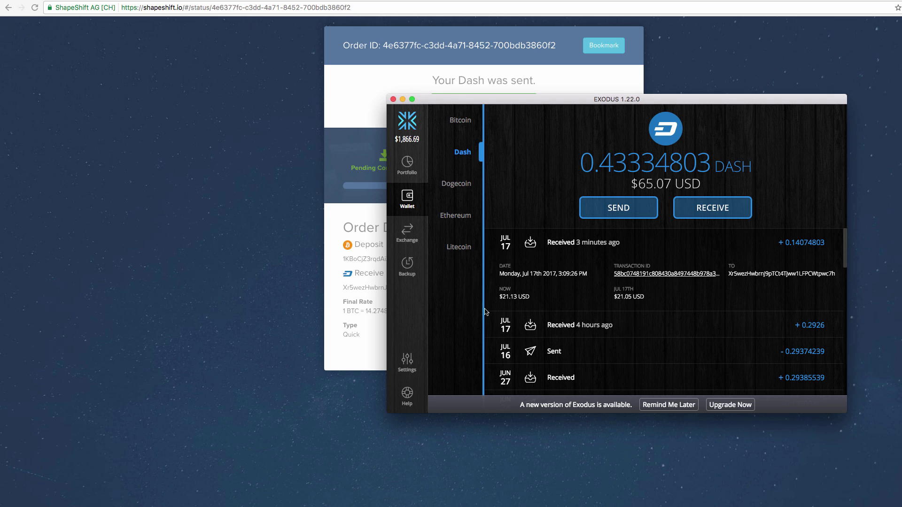
- Check the 0.01 BTC sent entry in the Bitcoin wallet, then return to the Dash wallet
{"action": "left_click", "coordinate": [459, 120]}
{"action": "left_click", "coordinate": [693, 247]}
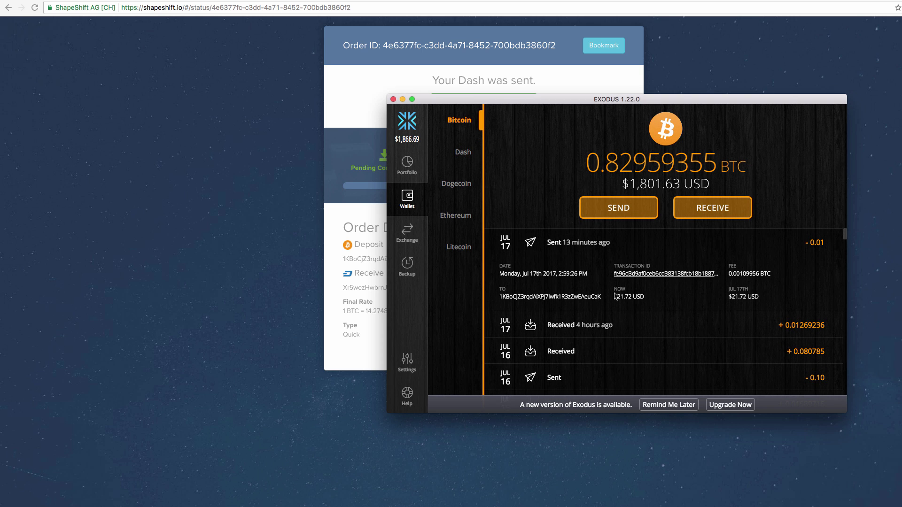
{"action": "left_click", "coordinate": [470, 156]}
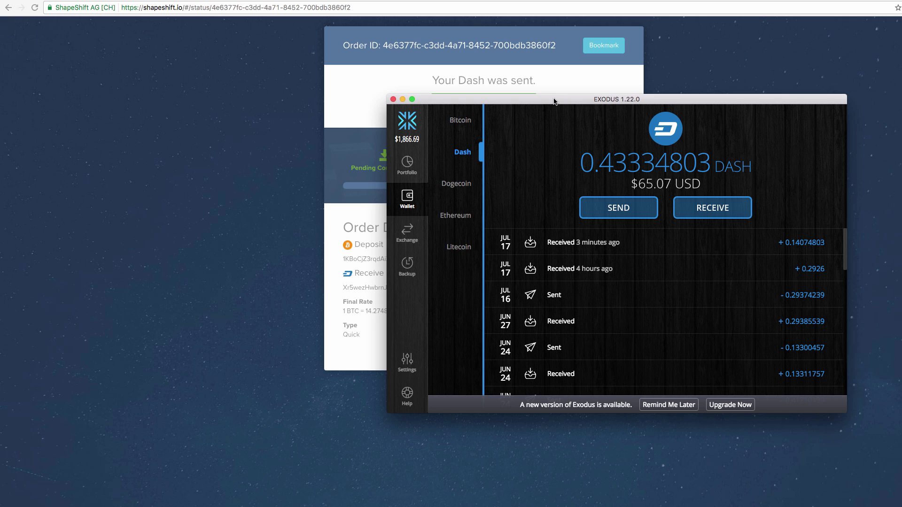
- Move the Exodus wallet window higher and slightly to the right
{"action": "left_click_drag", "start_coordinate": [554, 100], "coordinate": [533, 42]}
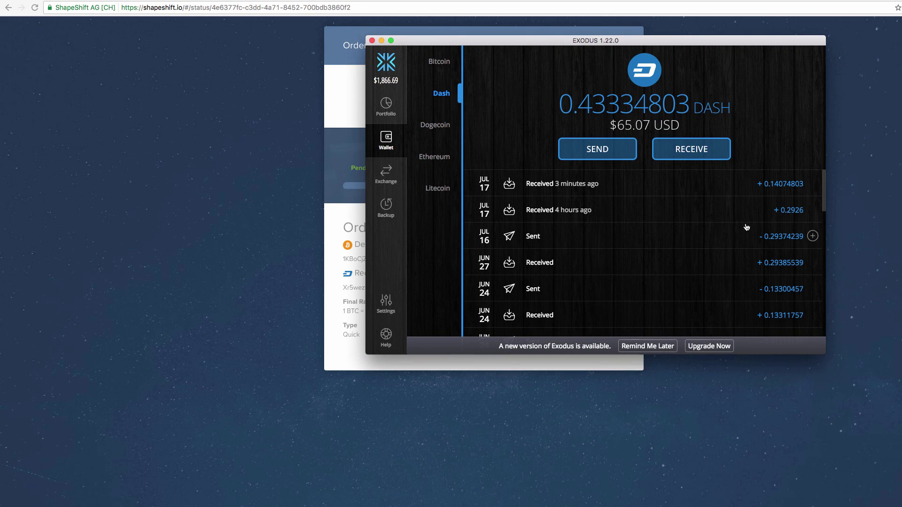